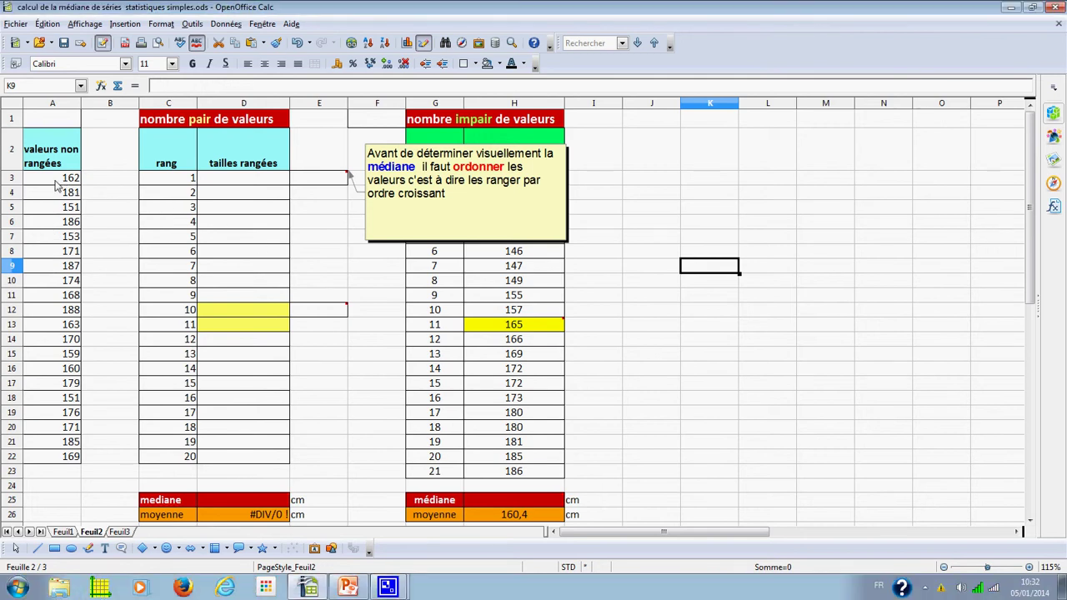
- Copy the unsorted values A3:A22 into the even-count "tailles rangées" column from D3 and sort only that range in ascending order
left_click_drag(58, 184, 60, 457)
key("ctrl+c")
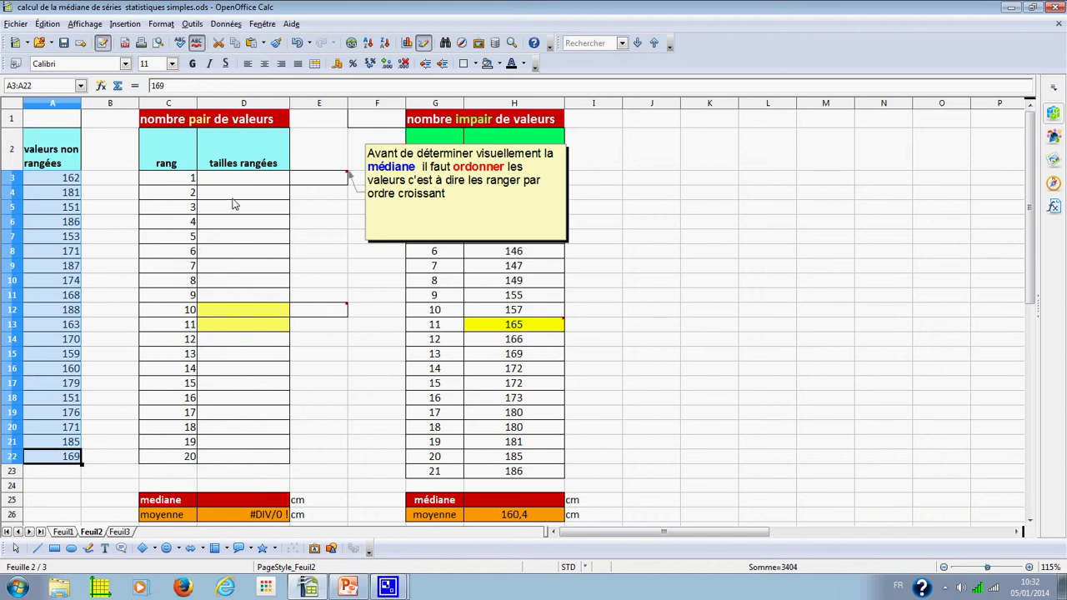
left_click(238, 181)
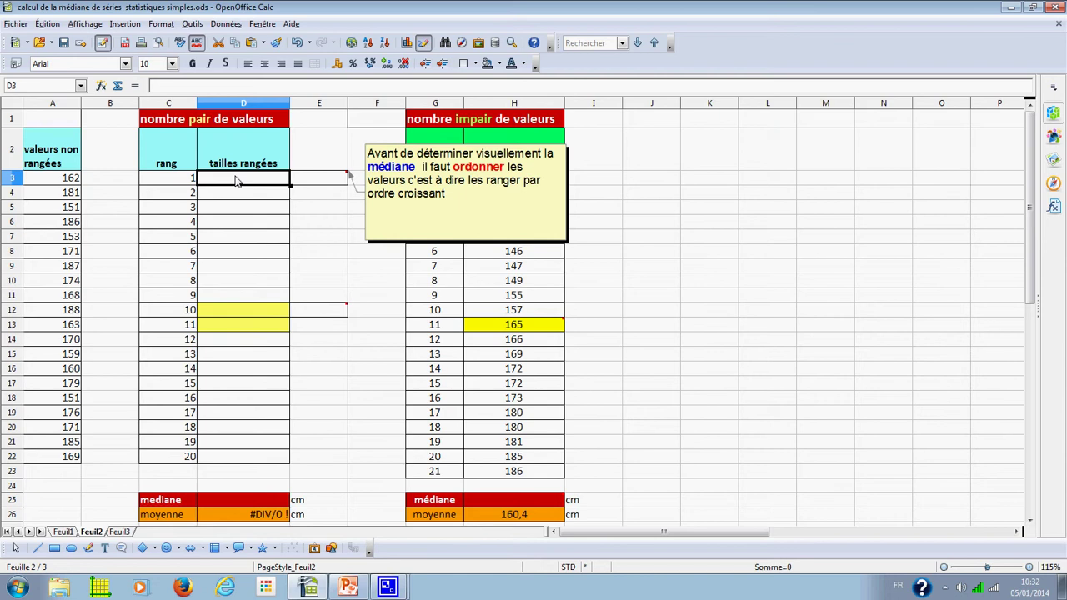
key("ctrl+v")
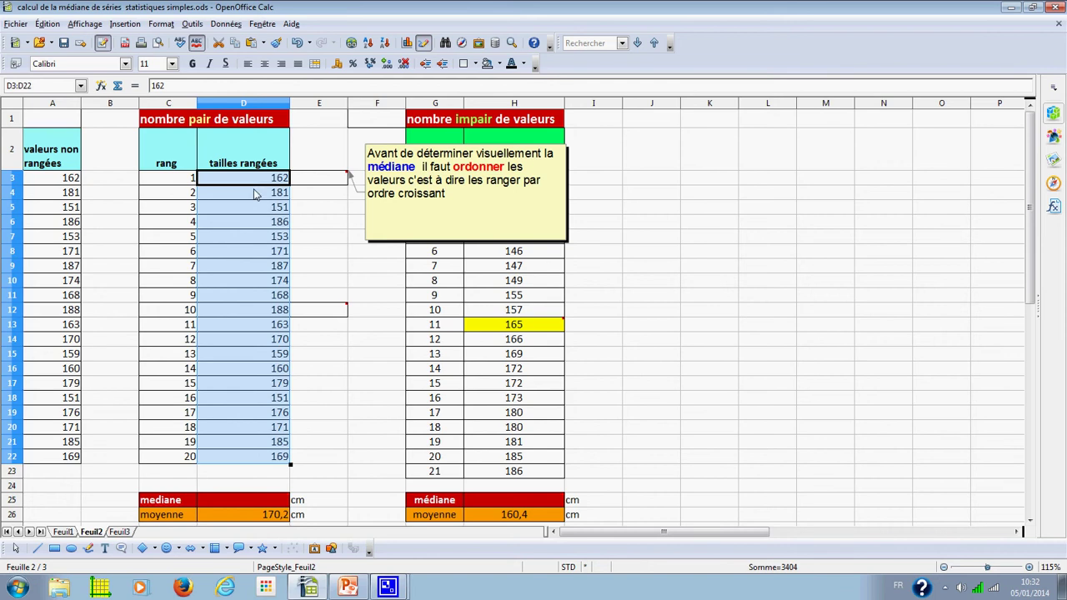
left_click(369, 44)
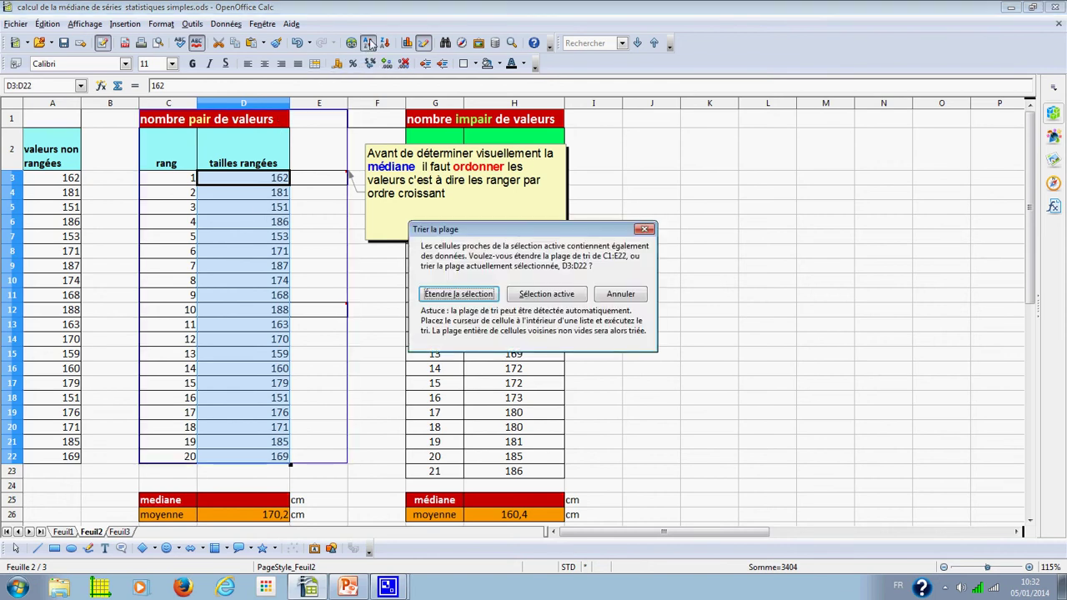
left_click(536, 294)
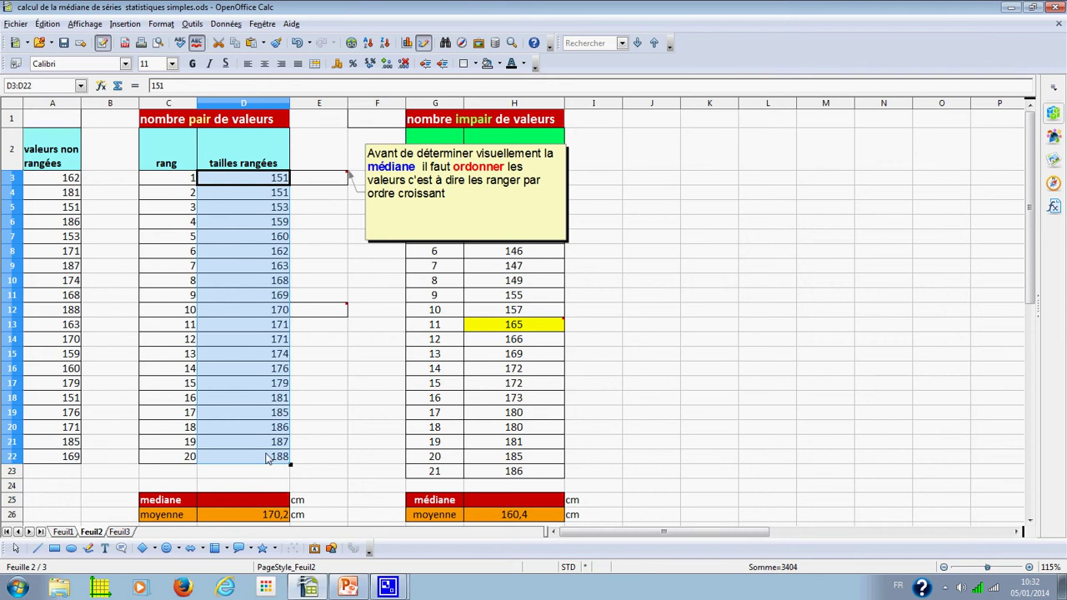
- Show the comment on cell E12 and fill the two middle values in D12:D13 with a yellow background
right_click(334, 310)
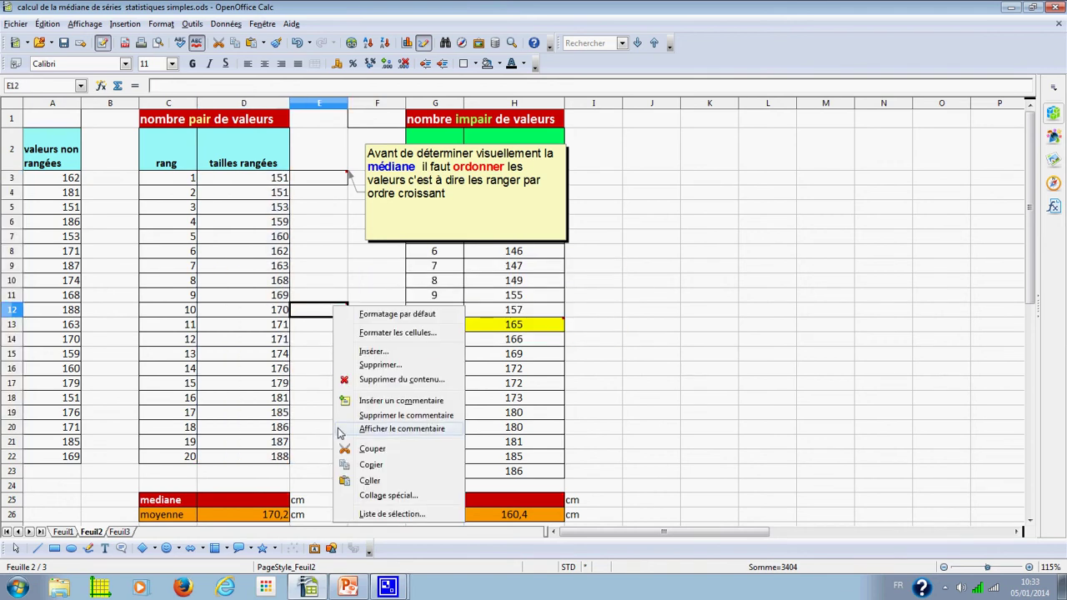
left_click(341, 430)
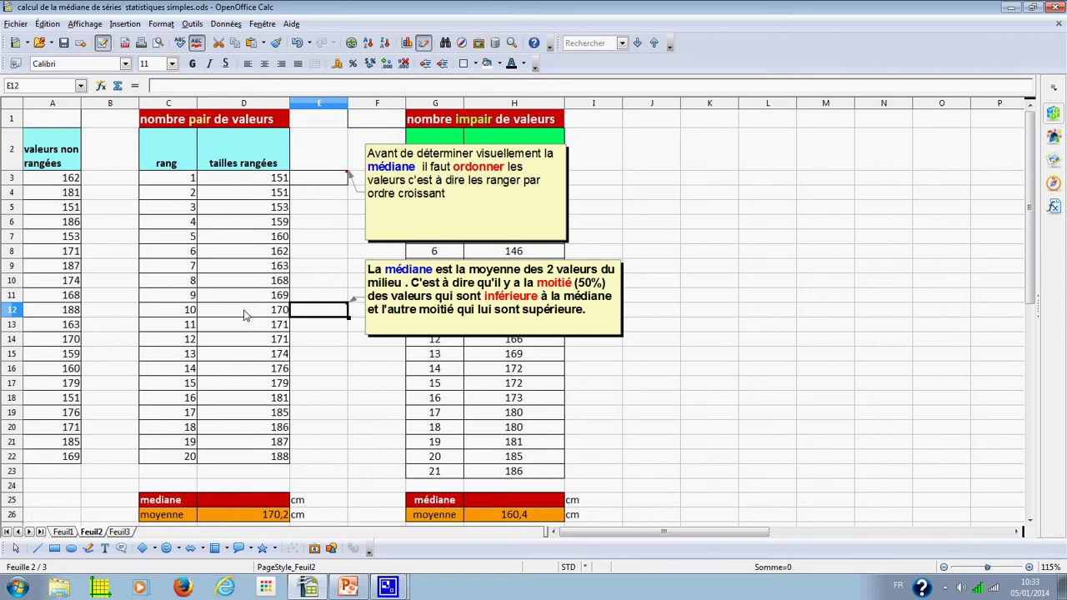
left_click_drag(246, 314, 246, 325)
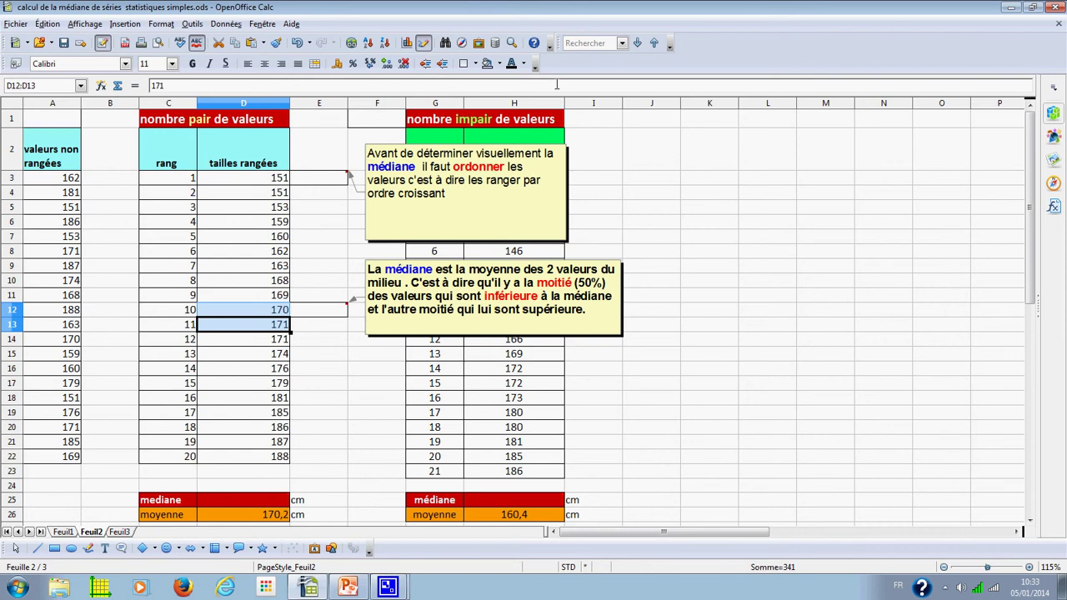
left_click(497, 64)
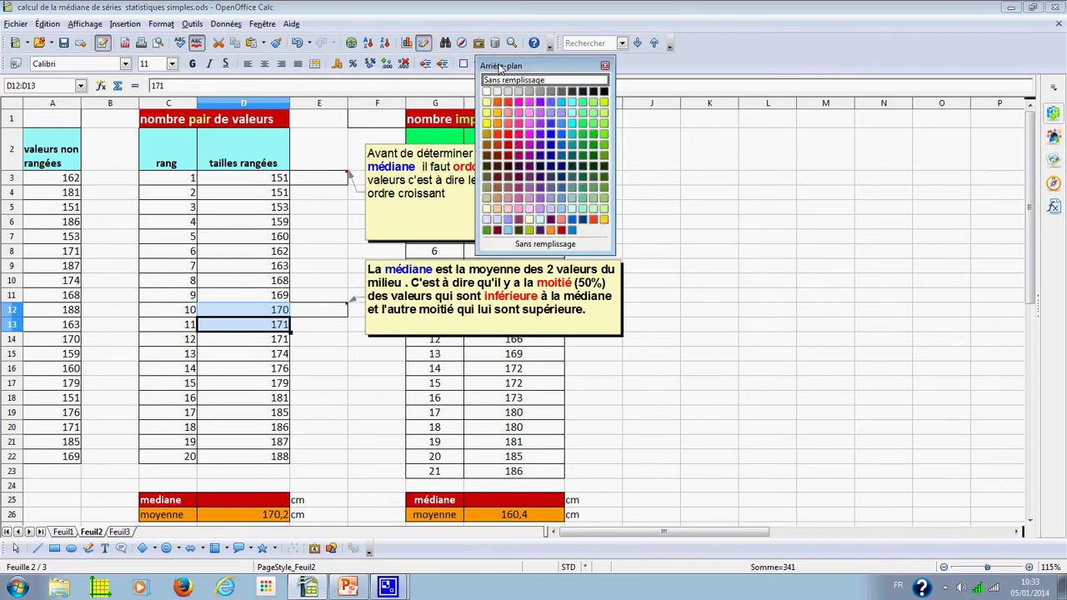
left_click(485, 120)
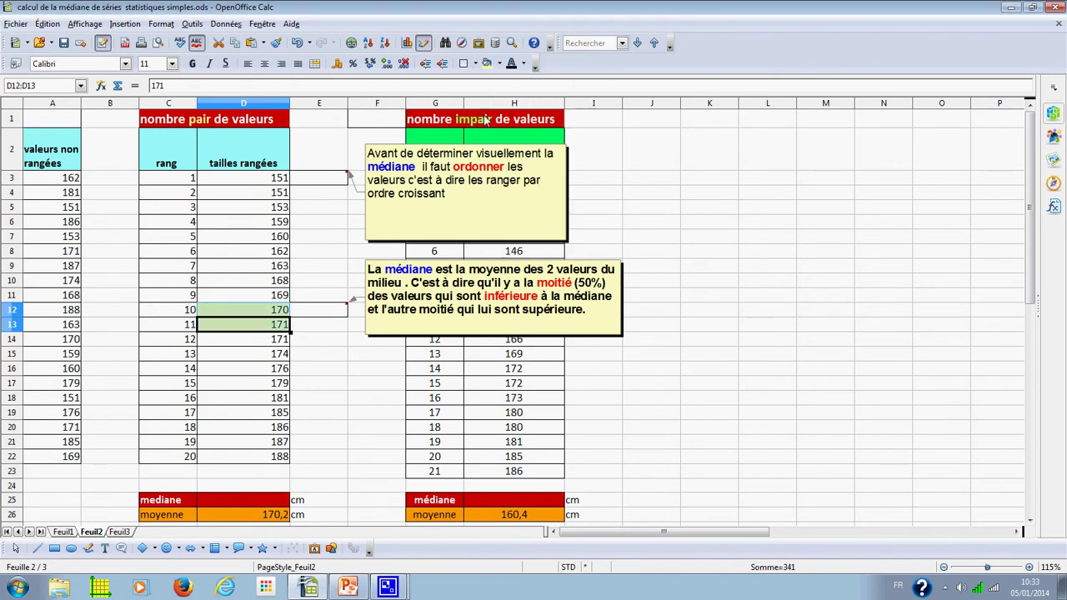
left_click(341, 339)
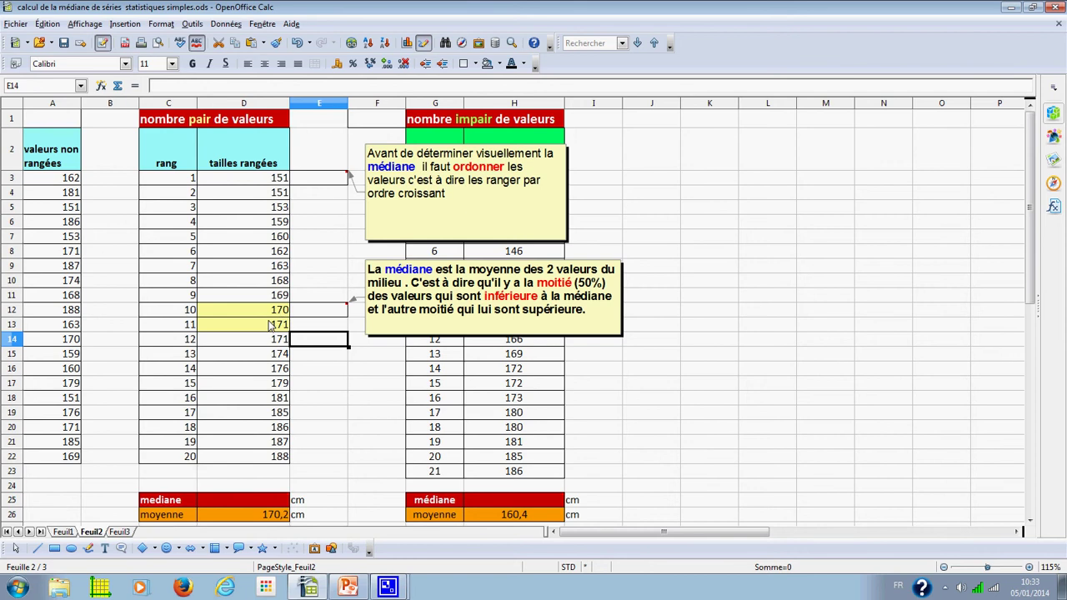
- Calculate the mean of the two middle values in cell E13 with the formula =(D12+D13)/2
left_click(309, 327)
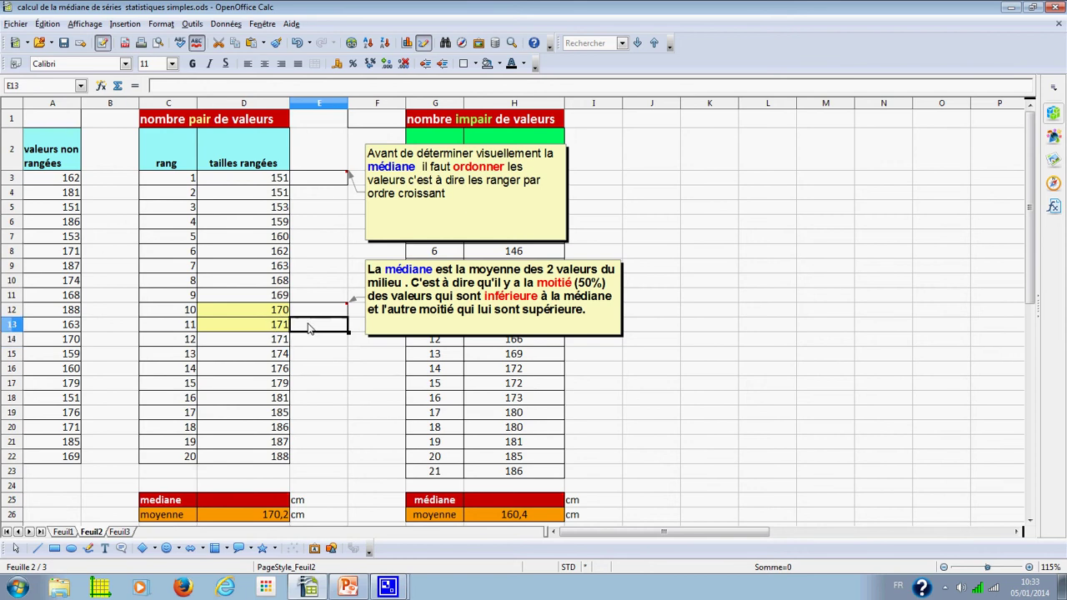
type("=(")
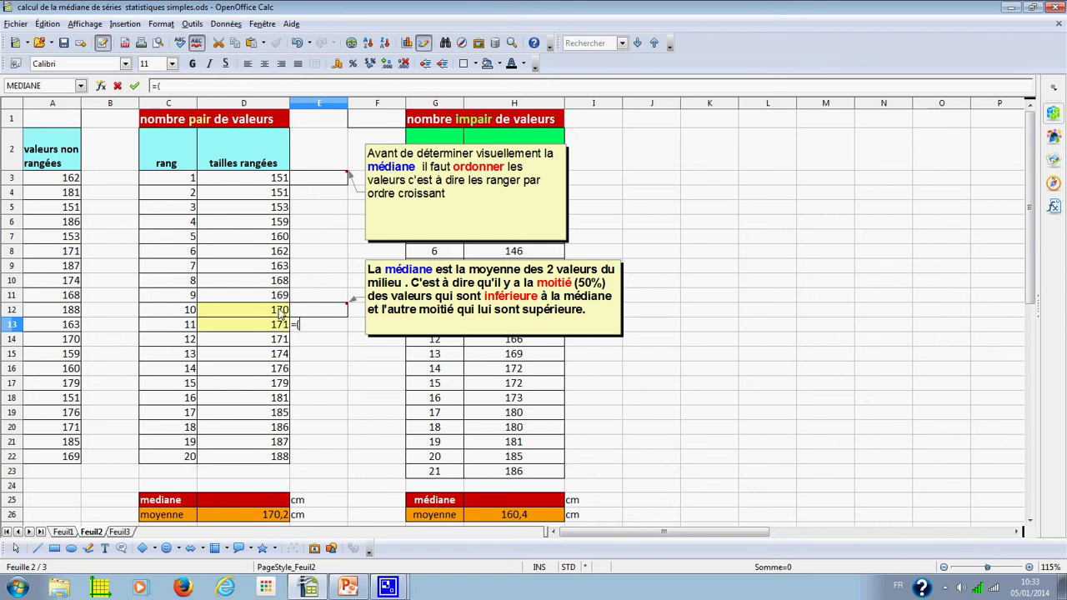
left_click(281, 311)
type("+")
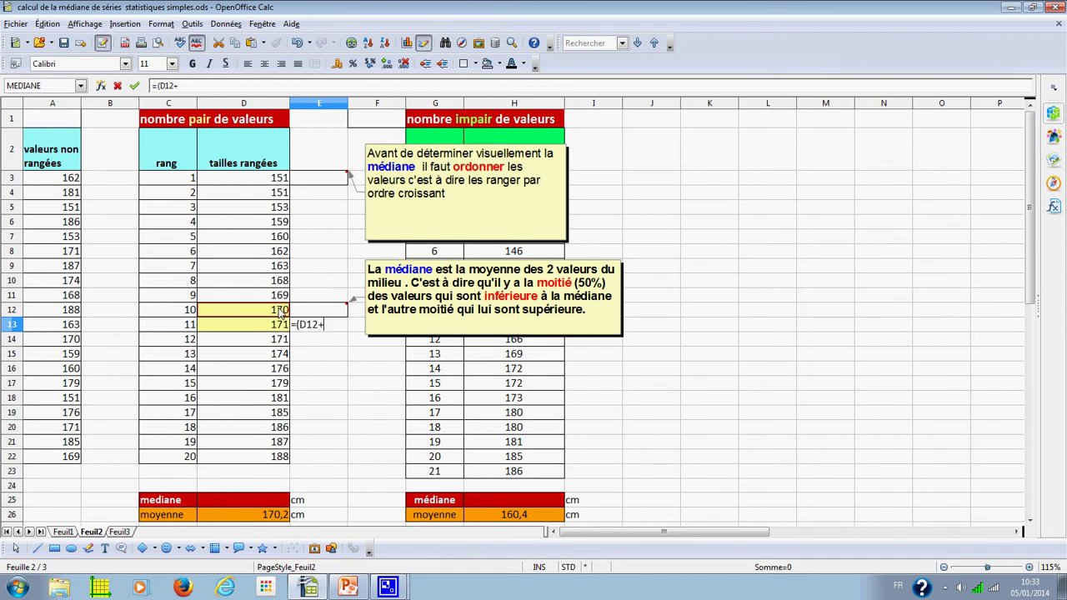
left_click(282, 326)
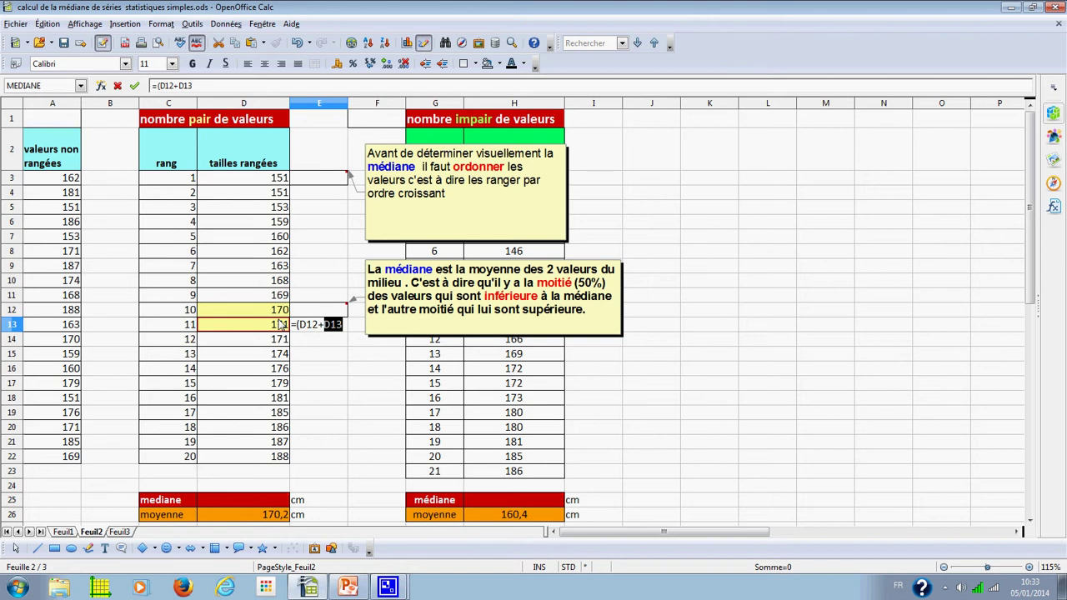
type(")/2")
key("Return")
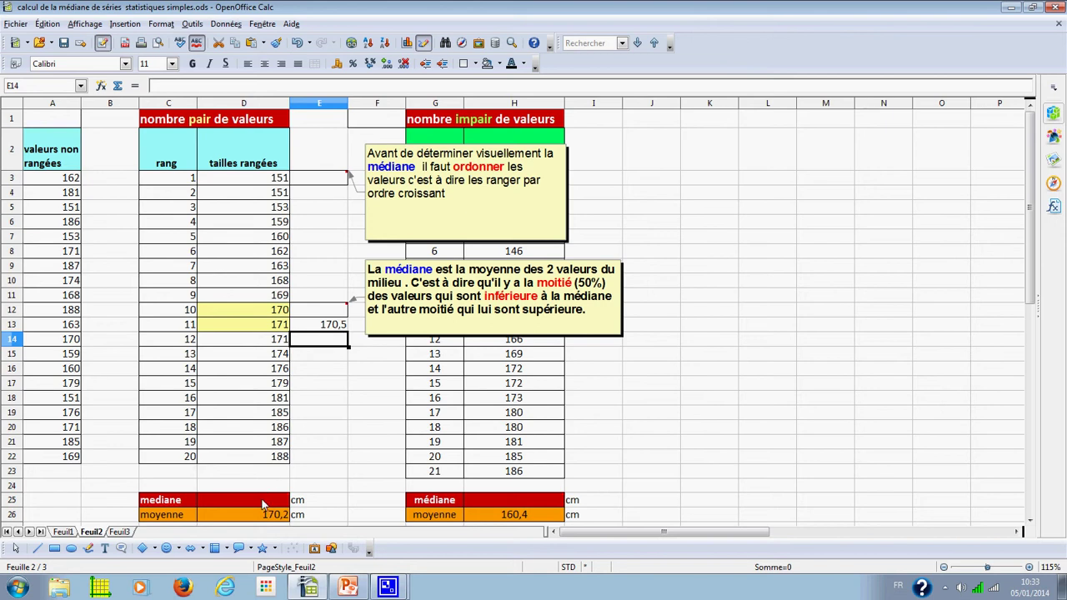
- Use the function wizard to insert the Statistique function MEDIANE over D3:D22 in the even series' median cell D25
mouse_move(260, 505)
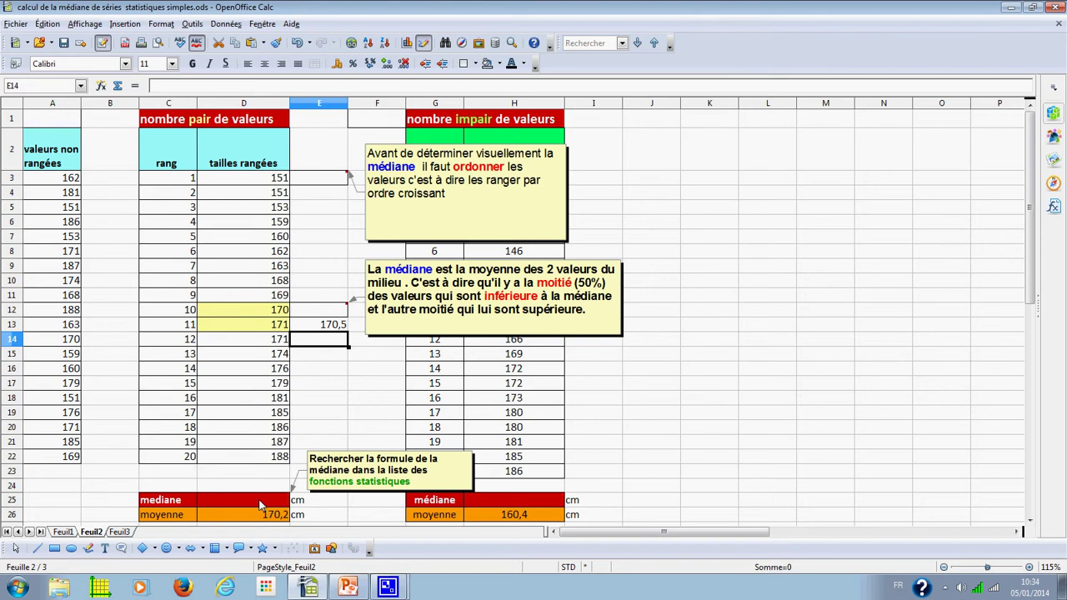
left_click(259, 504)
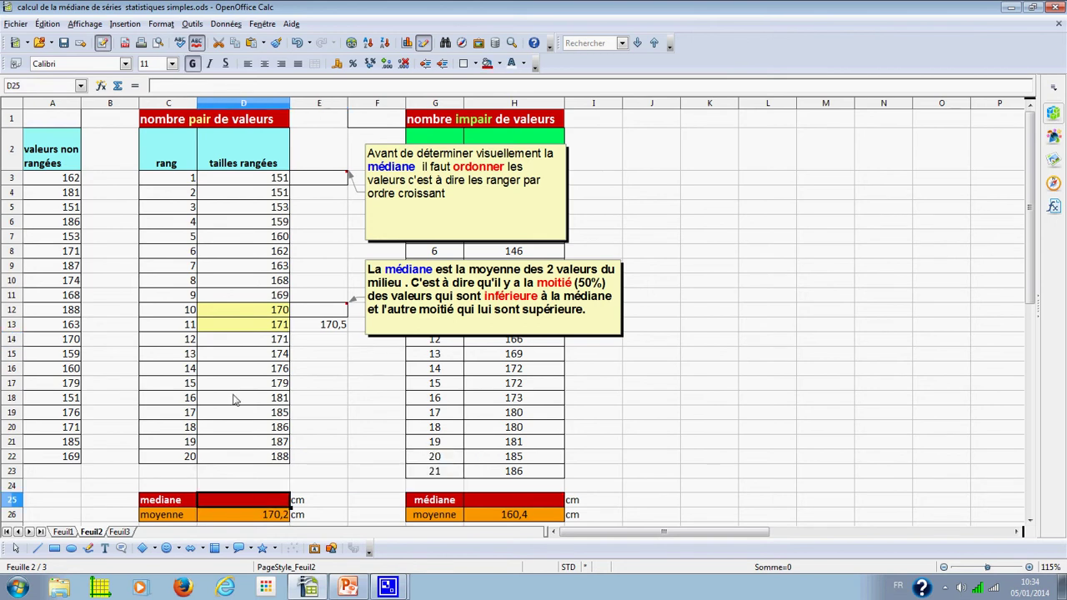
left_click(101, 87)
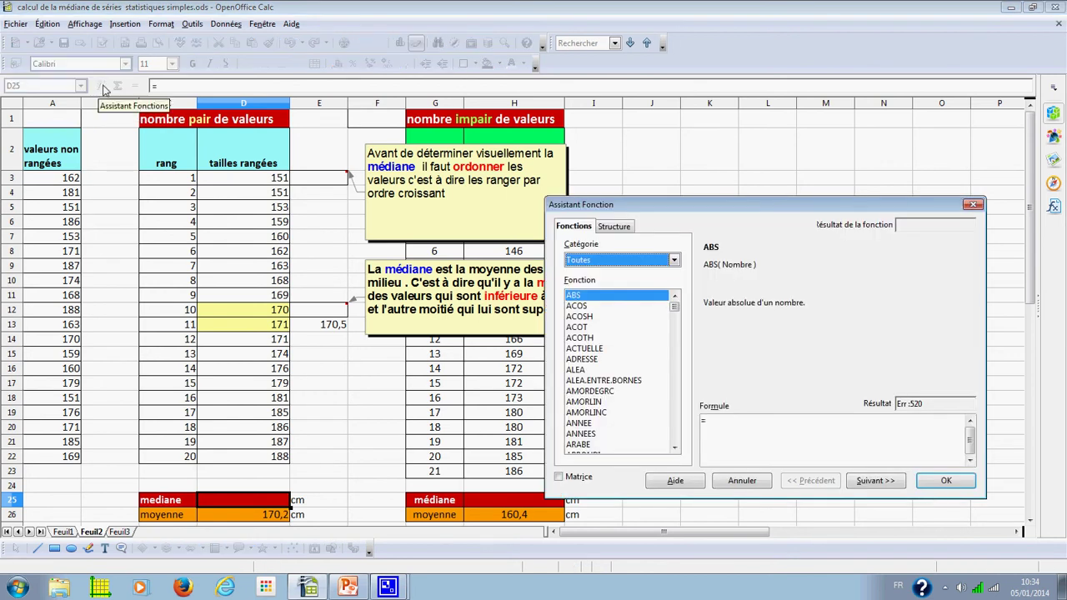
left_click(675, 260)
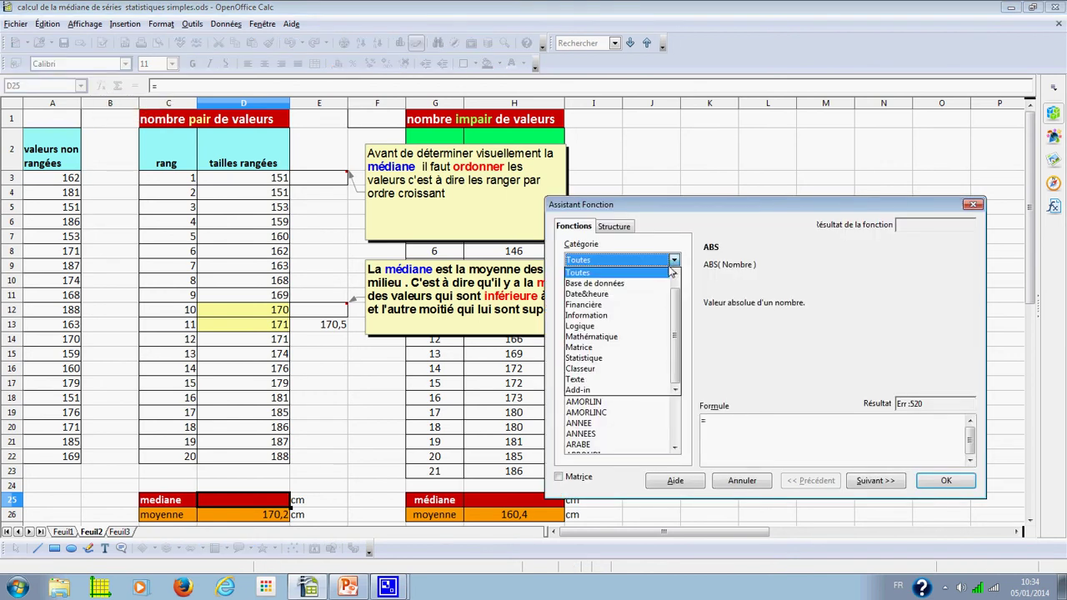
left_click(598, 358)
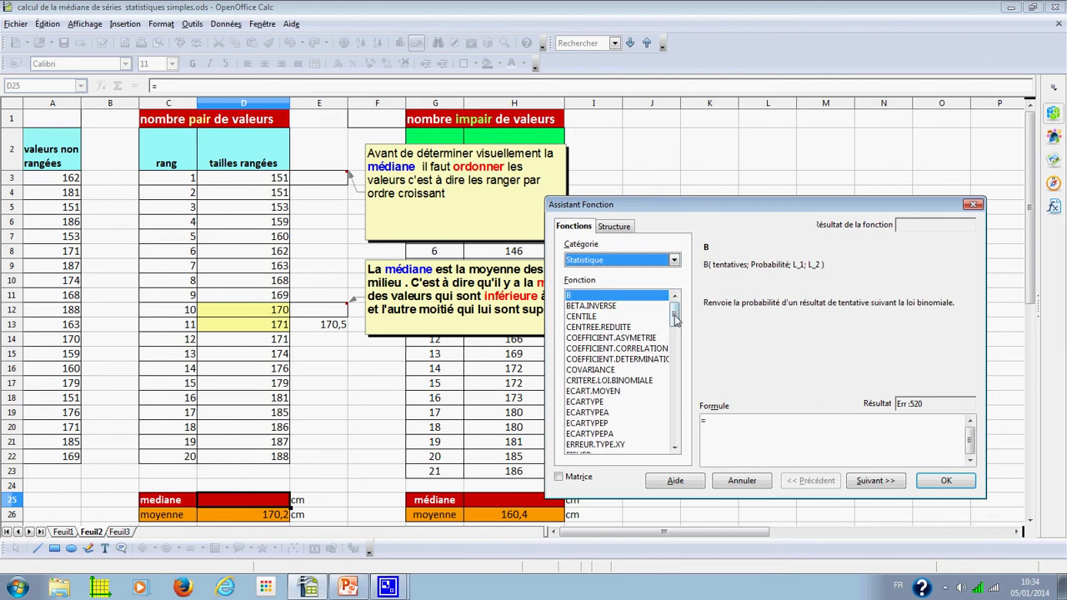
left_click_drag(676, 319, 675, 381)
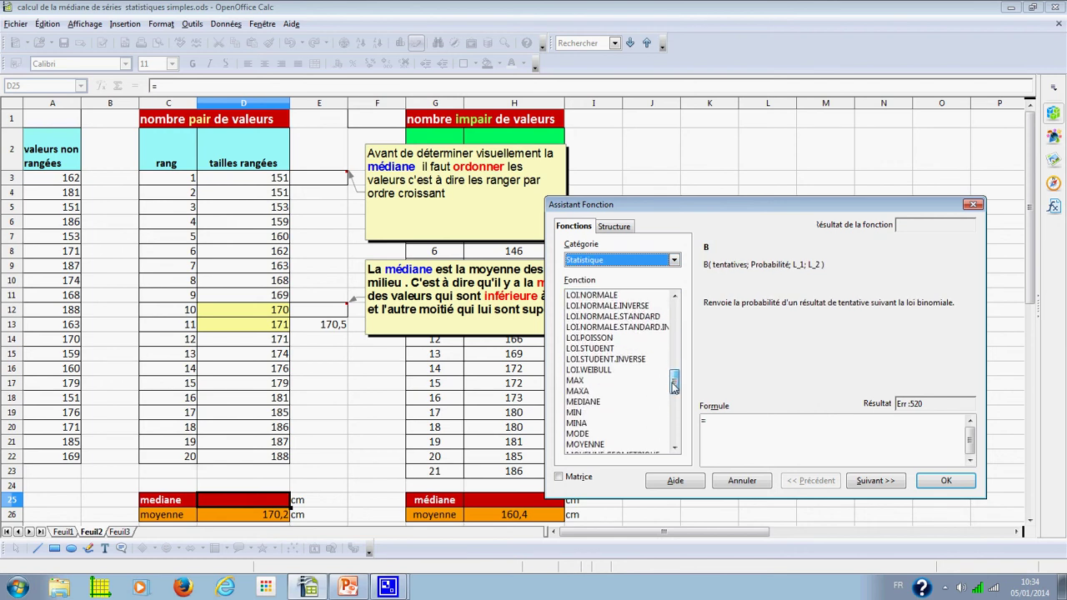
left_click(594, 404)
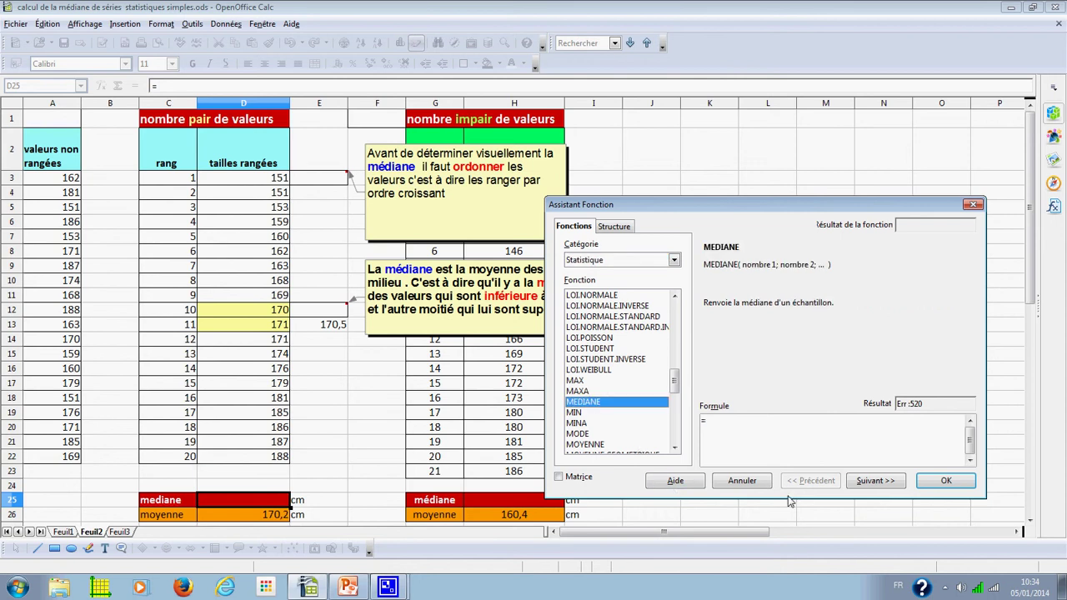
left_click(870, 483)
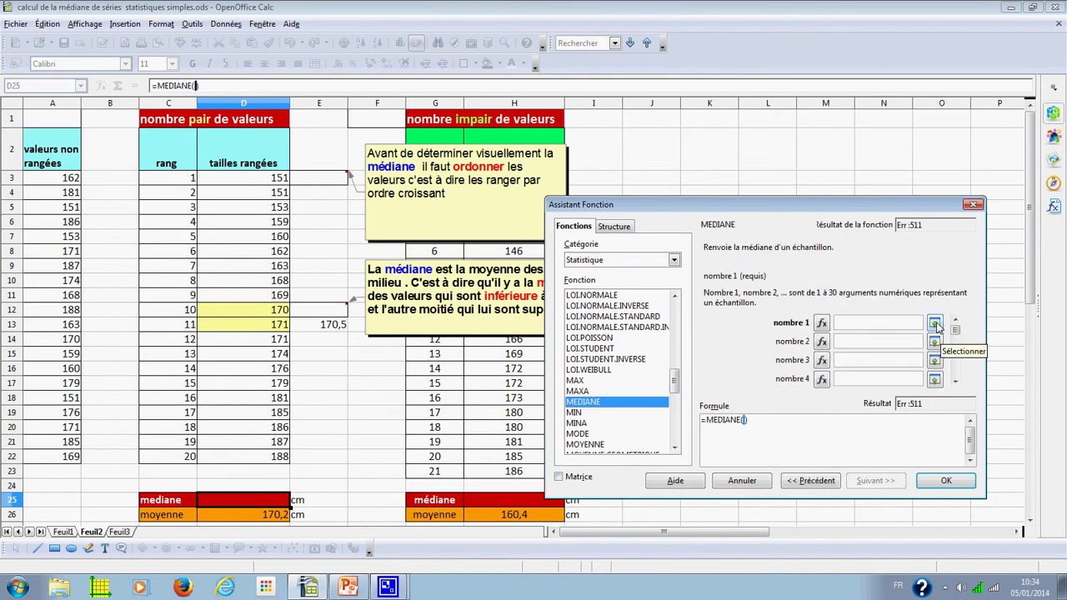
left_click(935, 323)
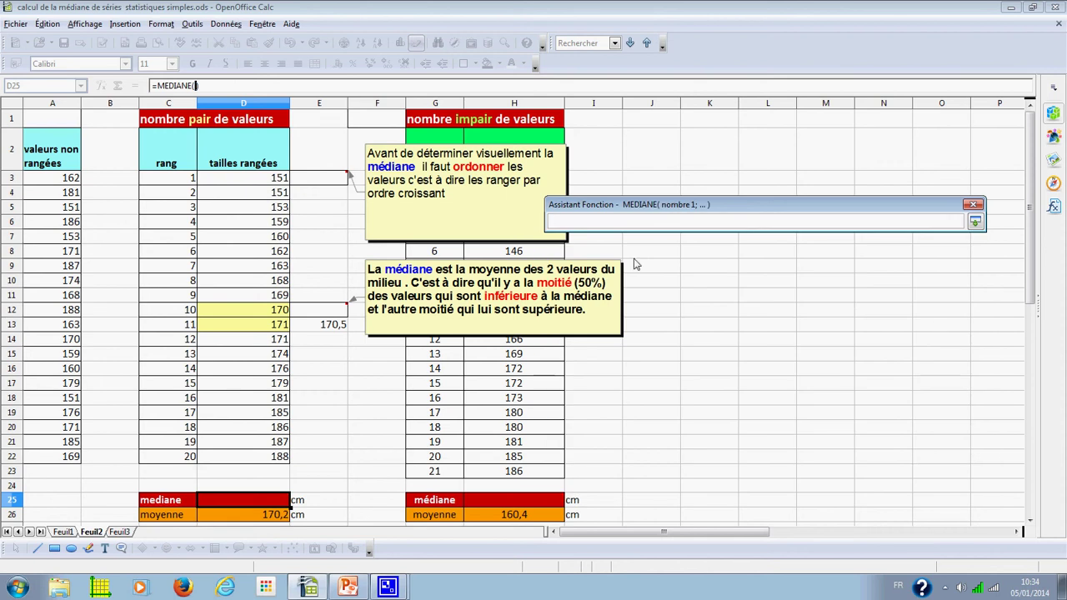
left_click_drag(275, 178, 261, 461)
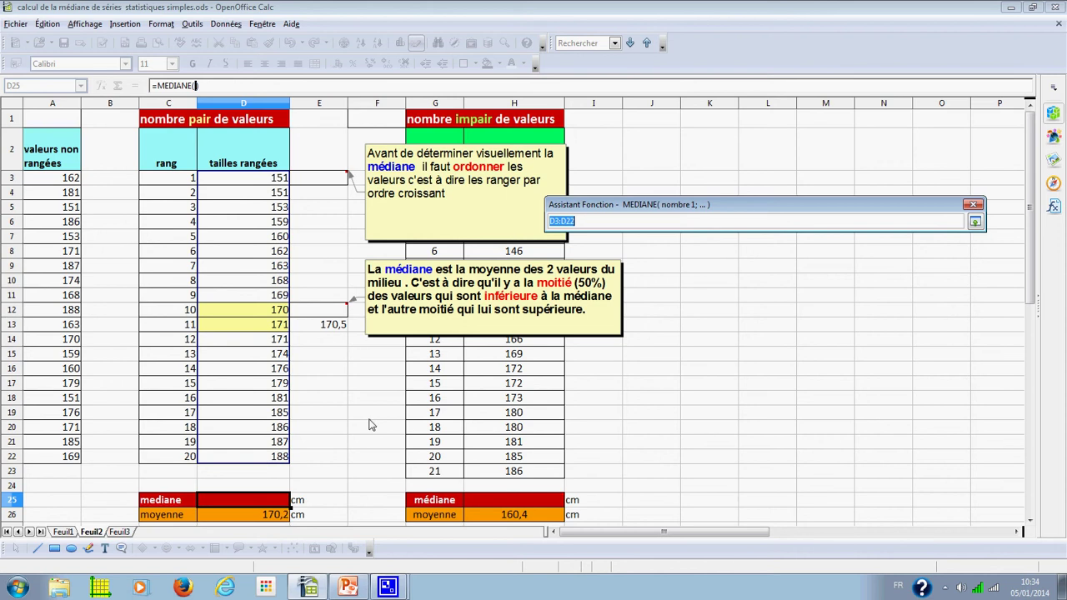
key("Return")
left_click(946, 487)
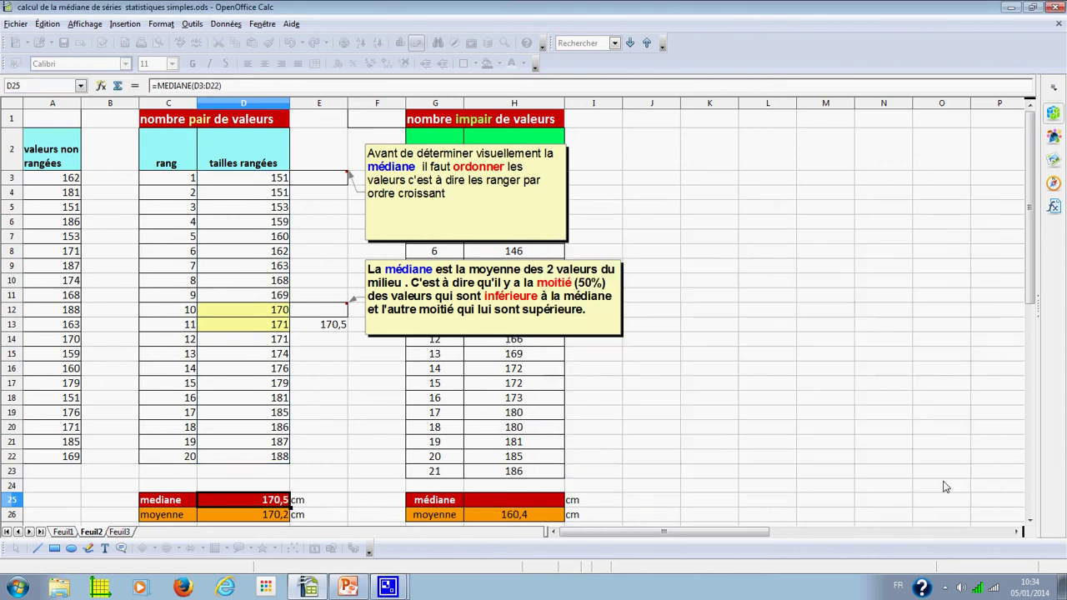
- Display the comment attached to the median cell D25 to read it, and hide it again
right_click(279, 503)
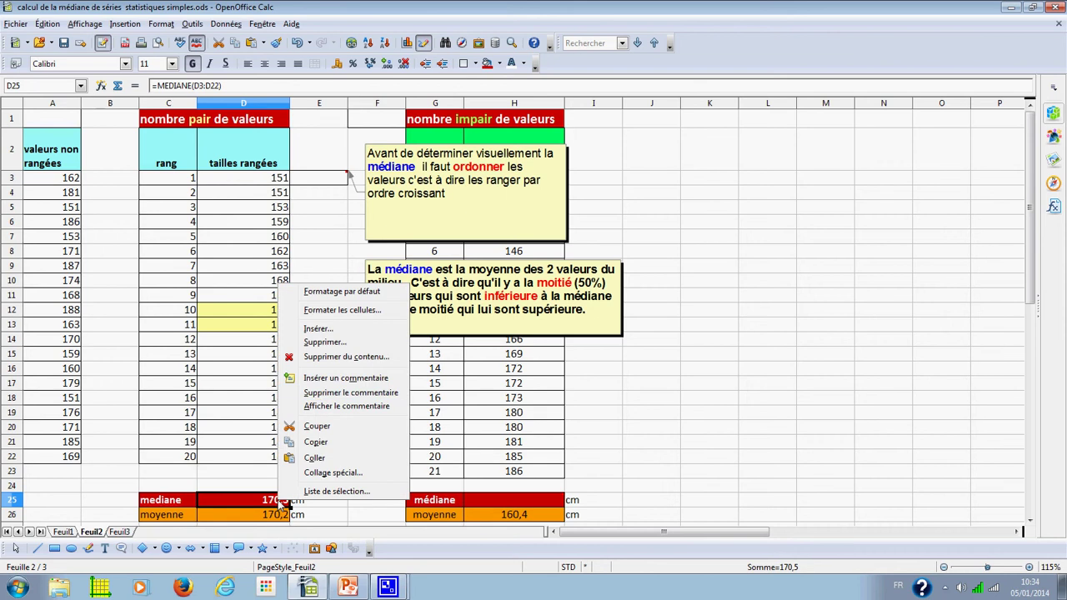
left_click(314, 410)
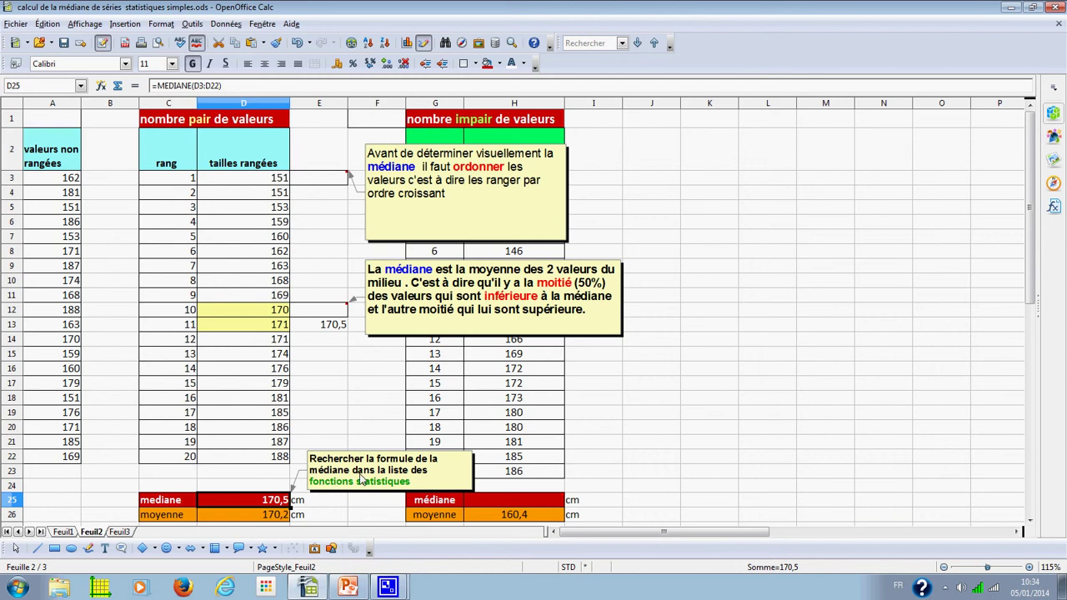
right_click(287, 502)
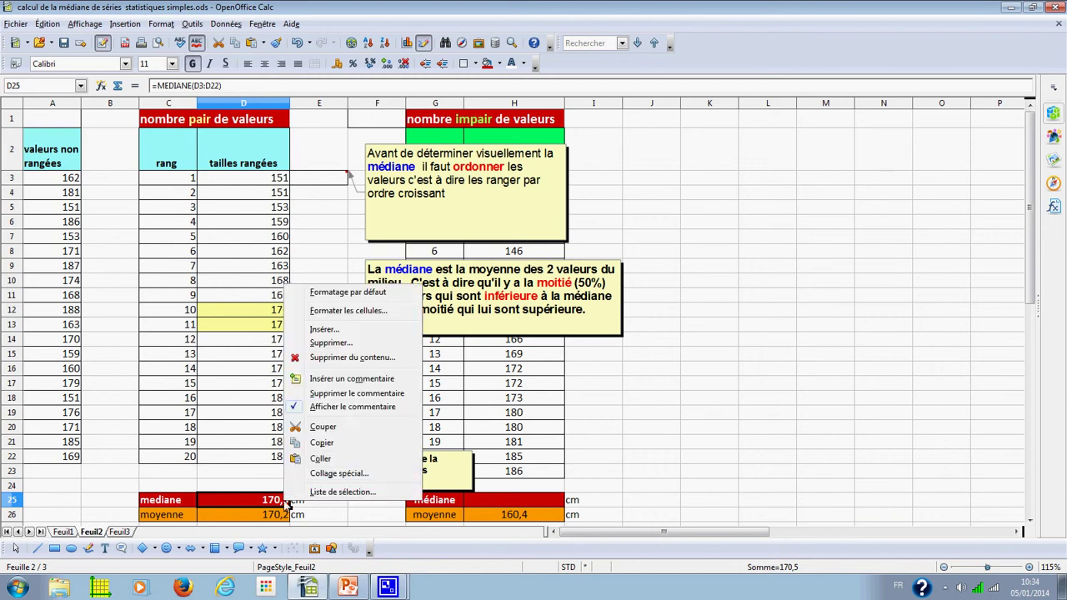
left_click(306, 409)
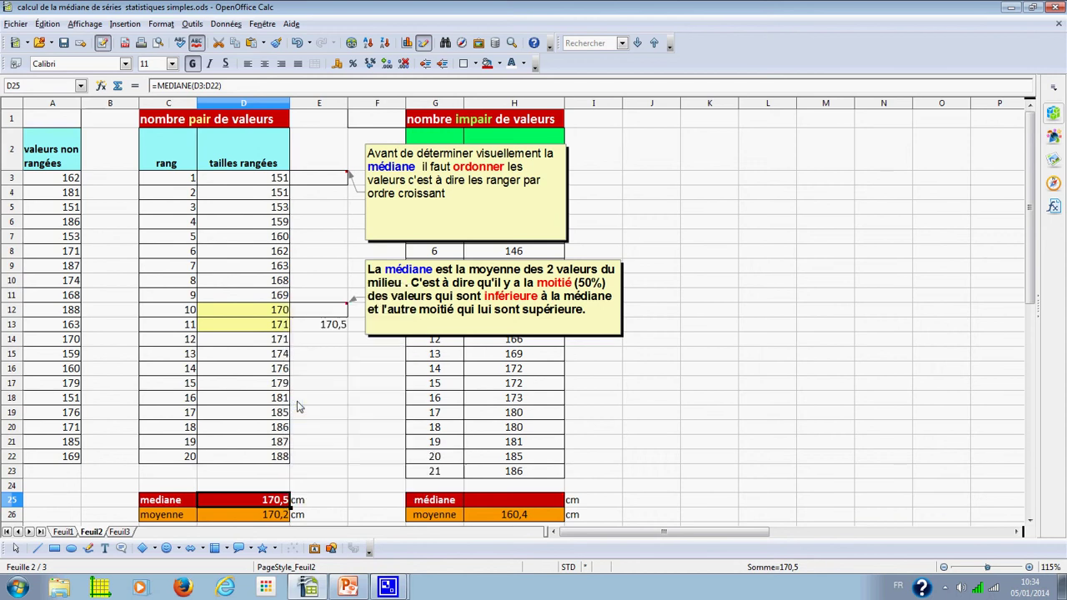
- Hide the displayed comments on cells E12 and E3
right_click(312, 312)
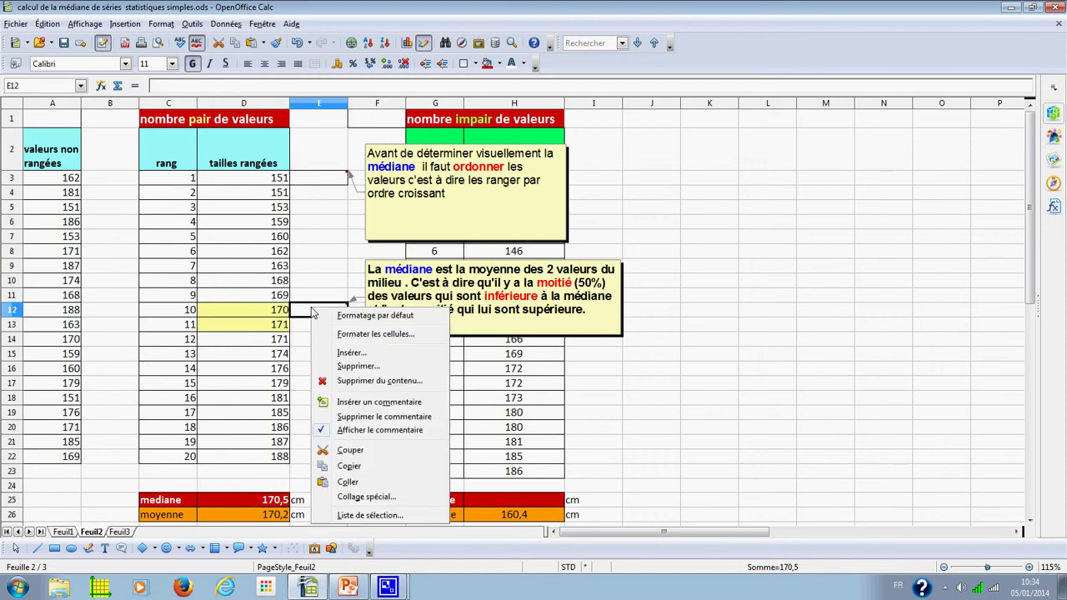
left_click(323, 431)
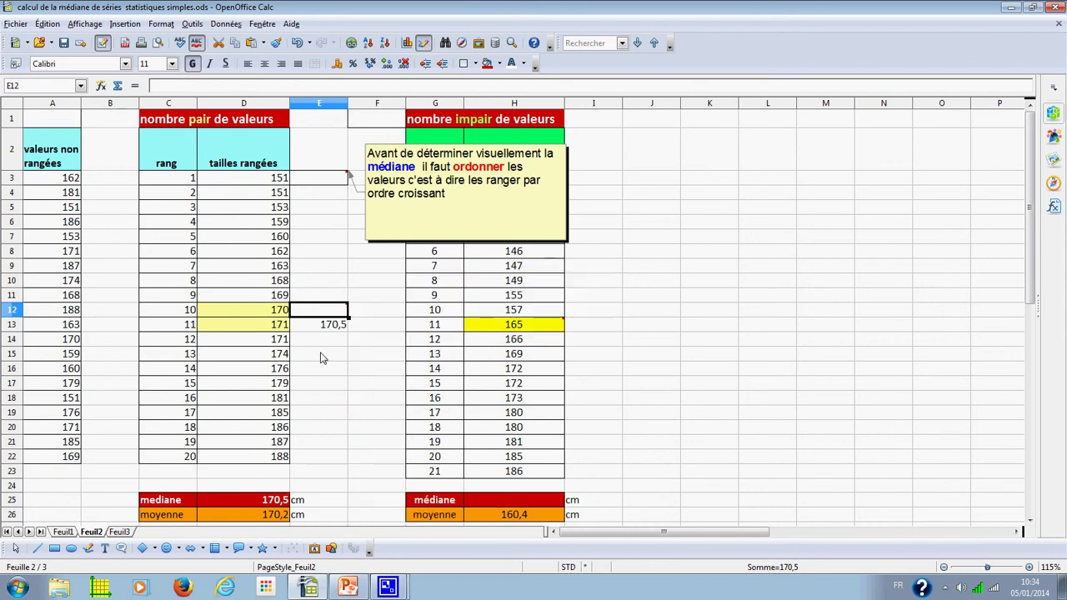
right_click(322, 184)
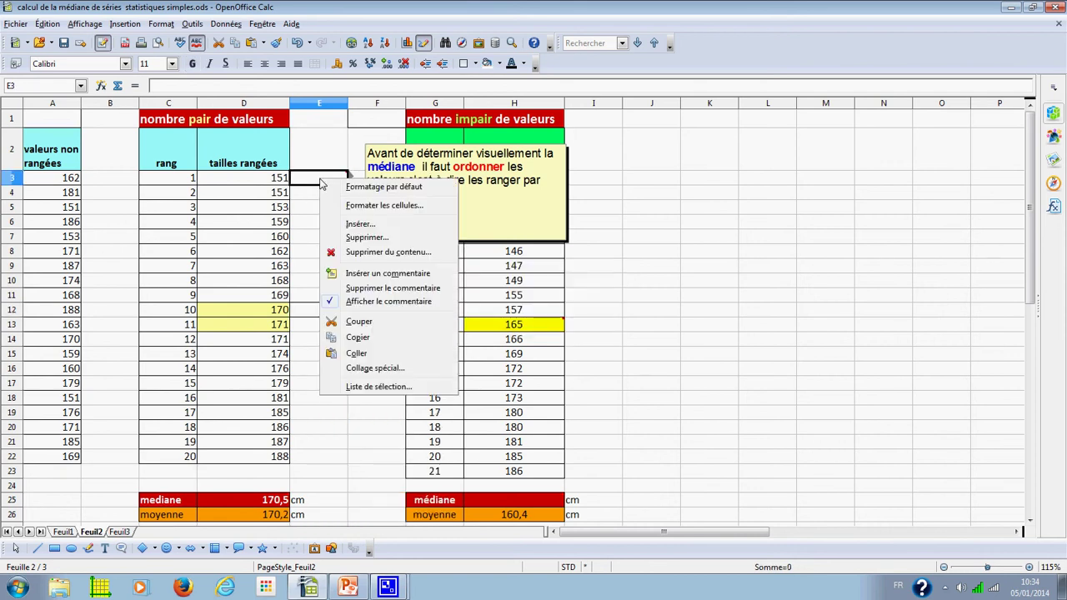
left_click(332, 303)
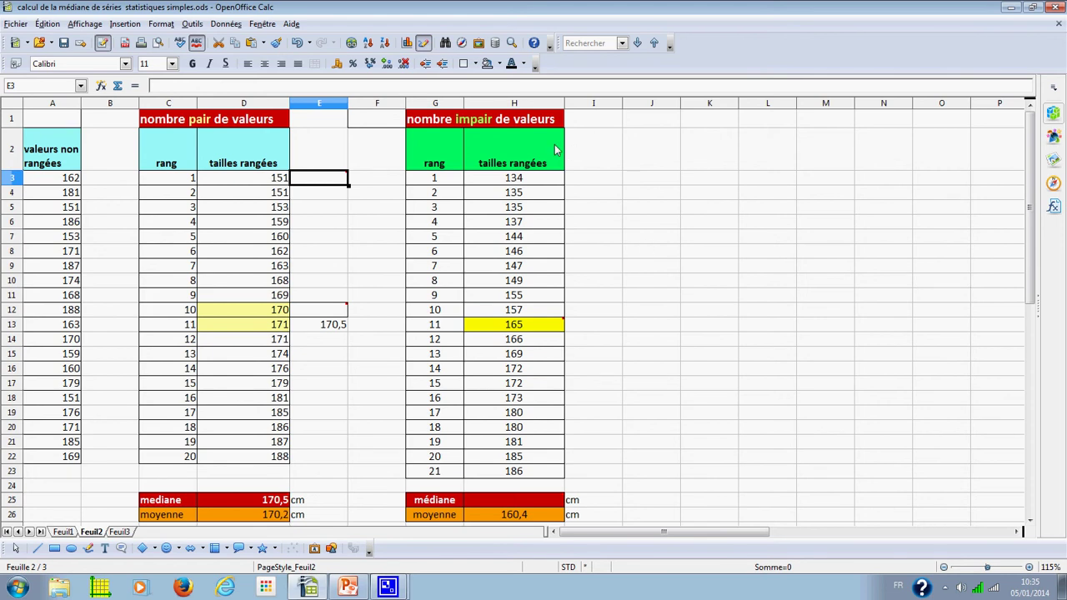
- Display the comments attached to the middle value in cell H13 and to the odd series' median cell H25
right_click(564, 326)
left_click(582, 450)
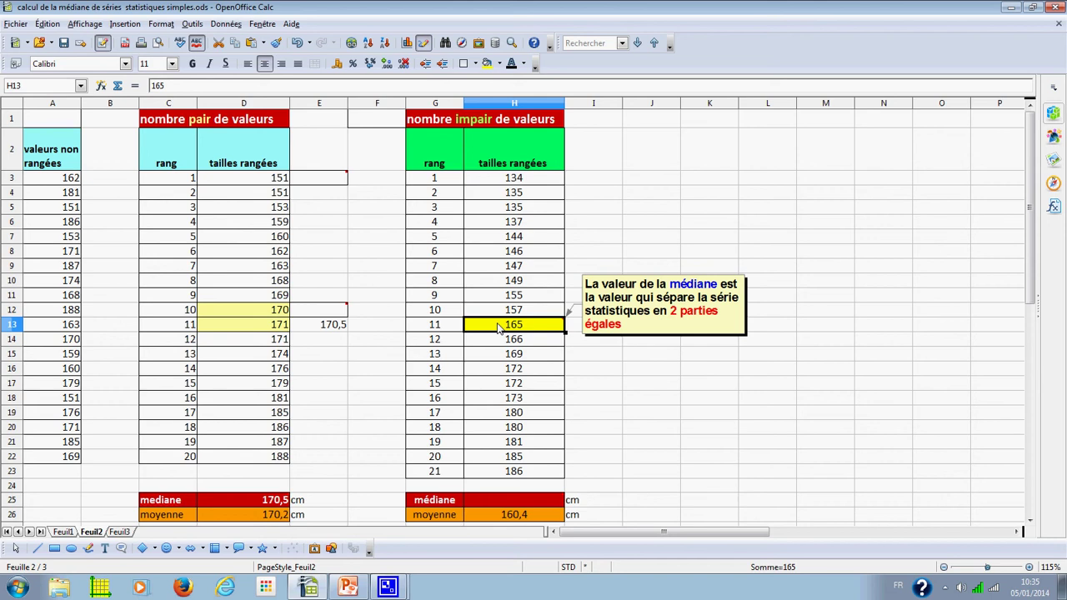
right_click(553, 505)
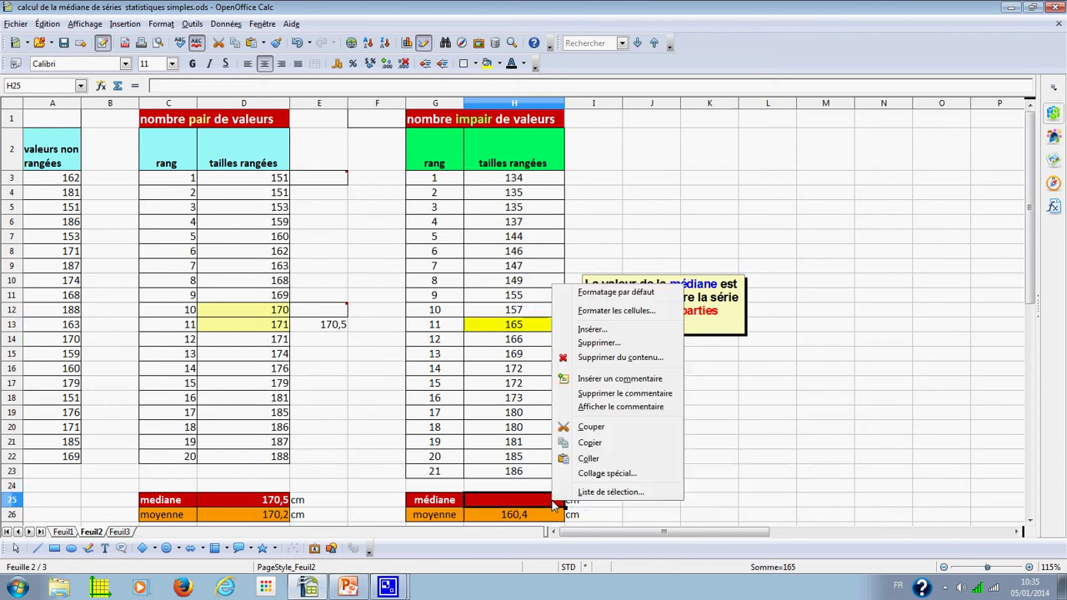
left_click(582, 408)
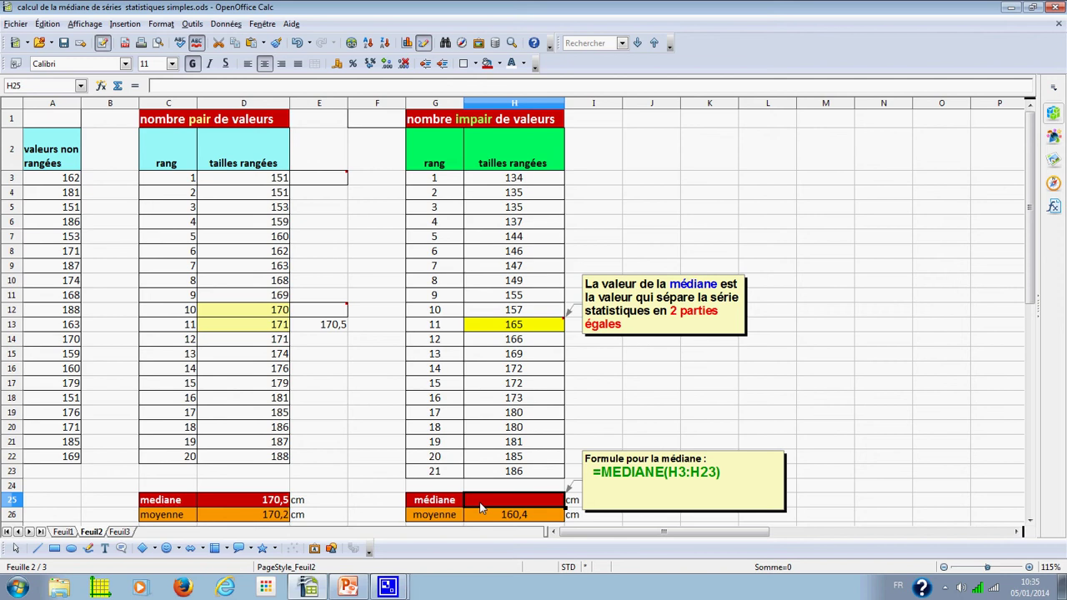
- Calculate the odd series' median in cell H25 with the formula =MEDIANE(H3:H23)
type("=")
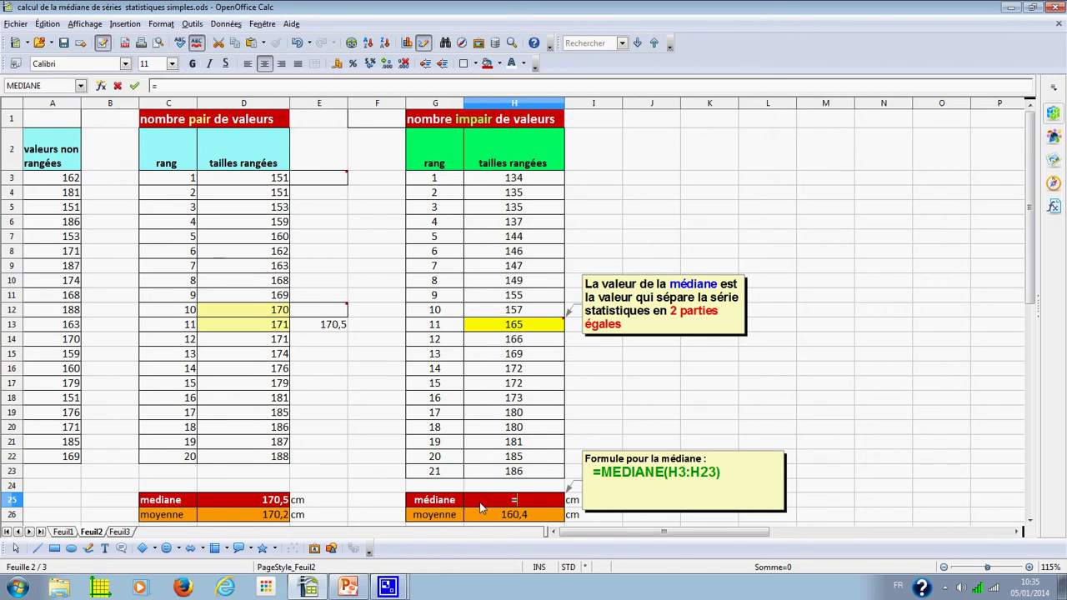
type("MEDIANE(")
type("H3")
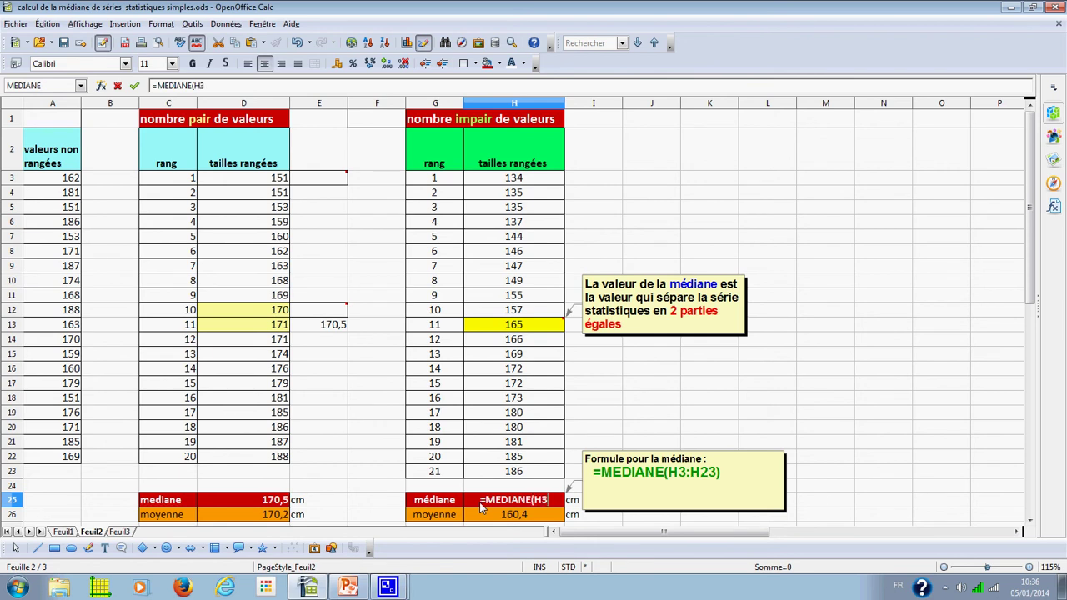
type(":H")
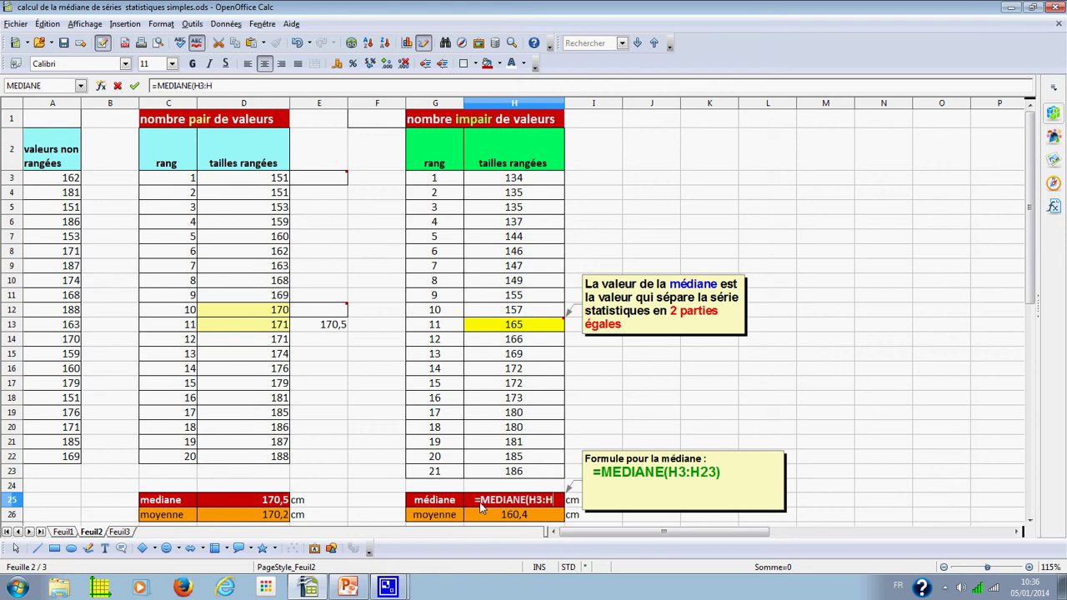
type("23)")
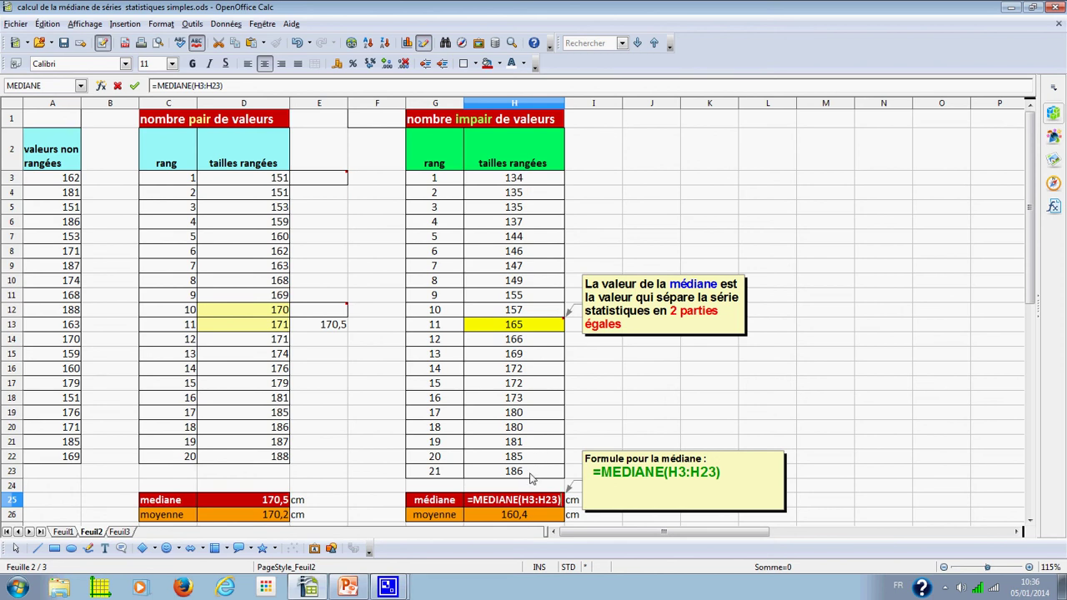
key("Return")
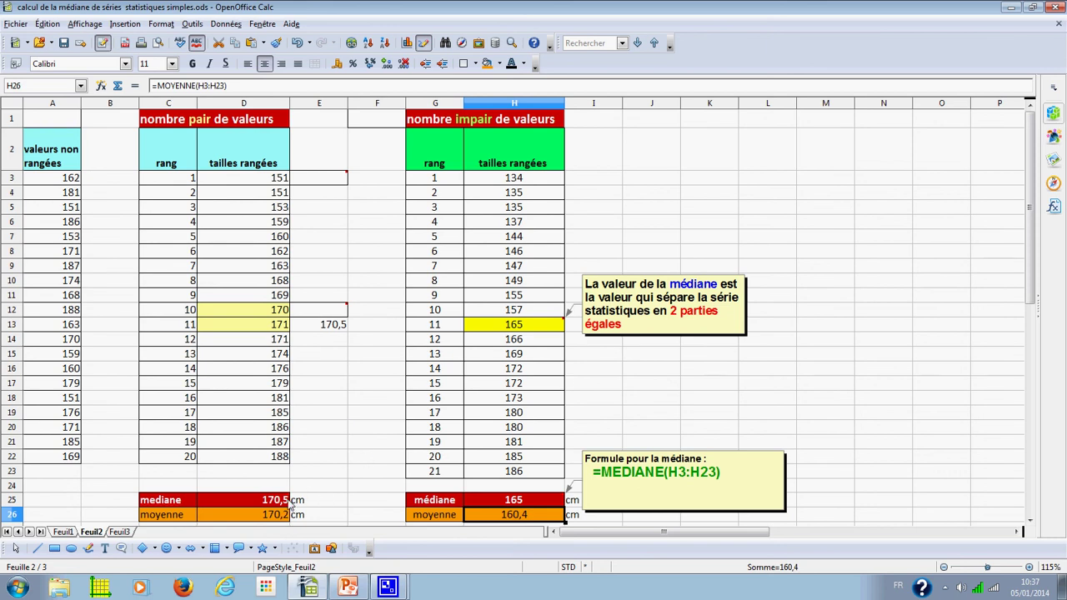
mouse_move(288, 504)
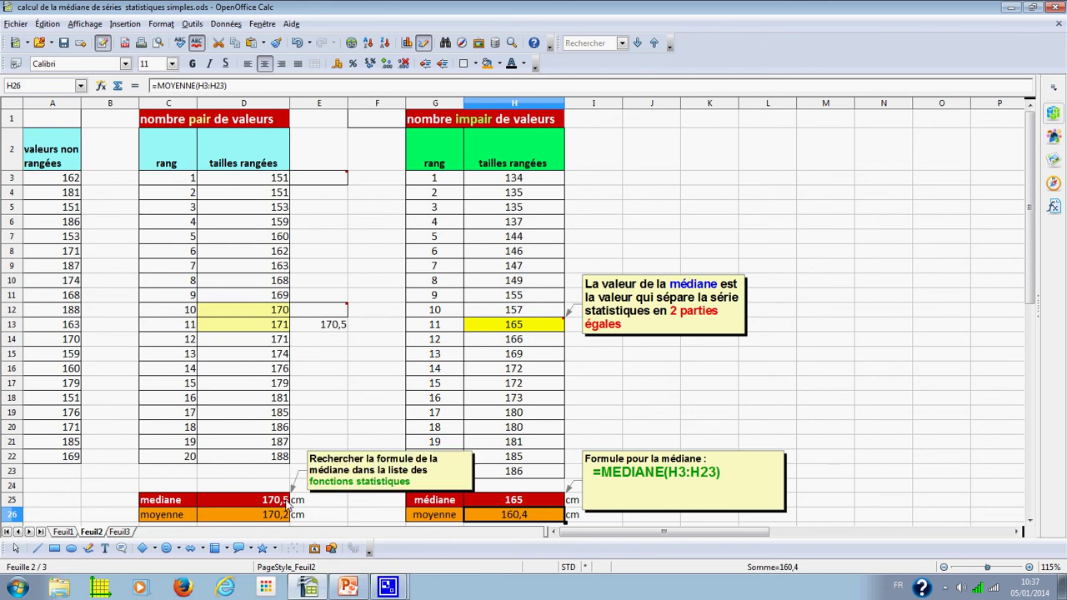